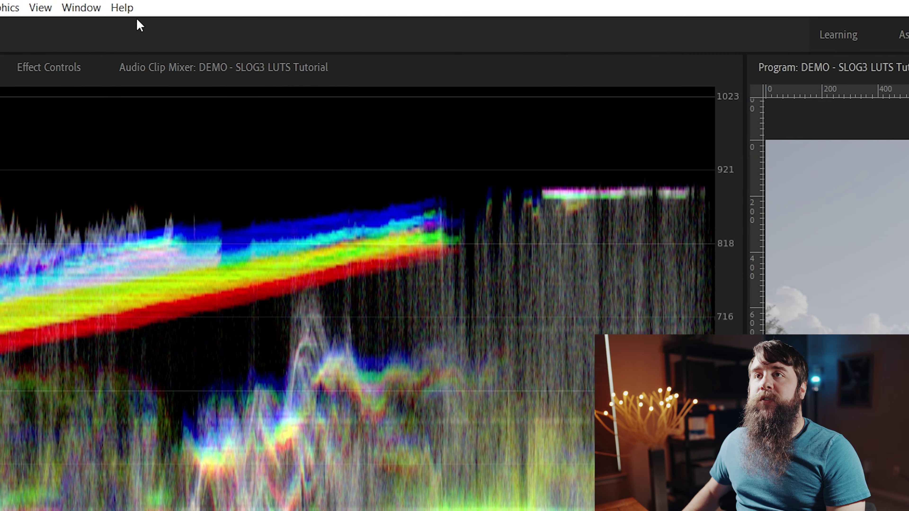
- Reset the workspace to its saved layout
click(76, 0)
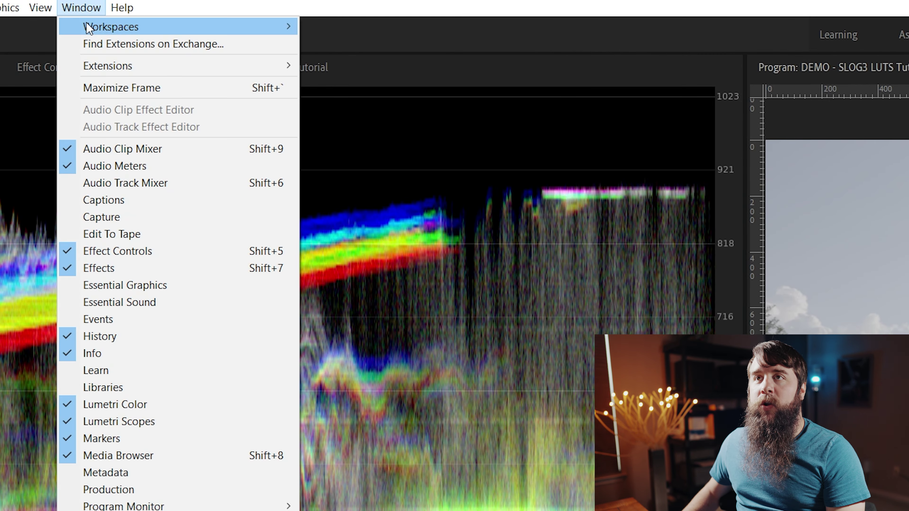
mouse_move(89, 28)
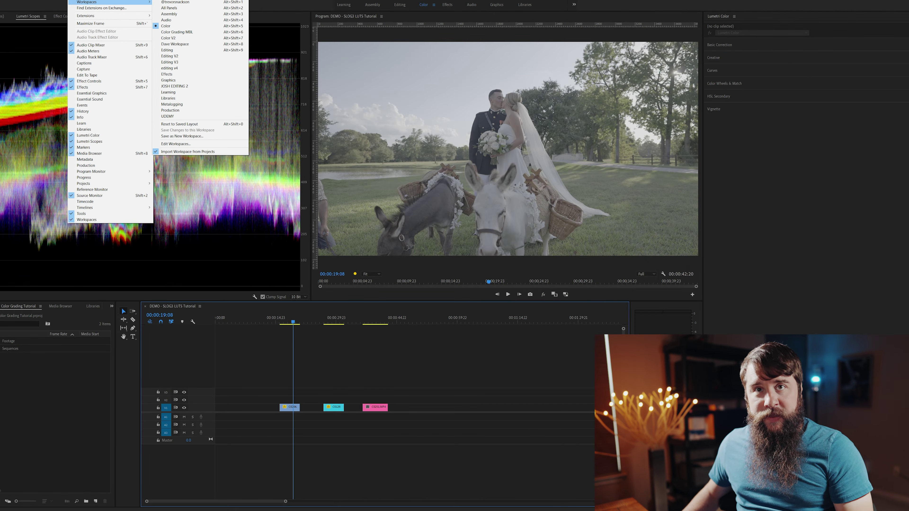
click(277, 10)
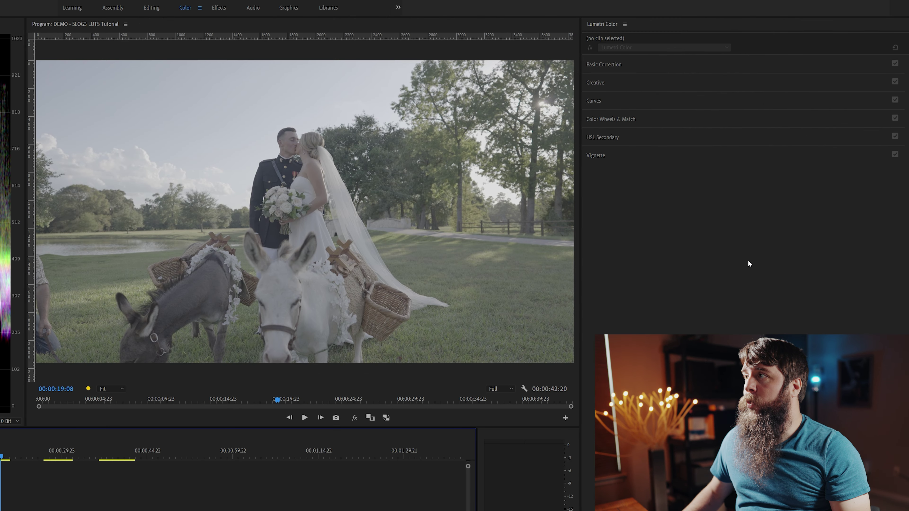
- On clip C0206, choose the custom 01 - LOG LUT as the Lumetri Creative look
click(747, 260)
click(625, 87)
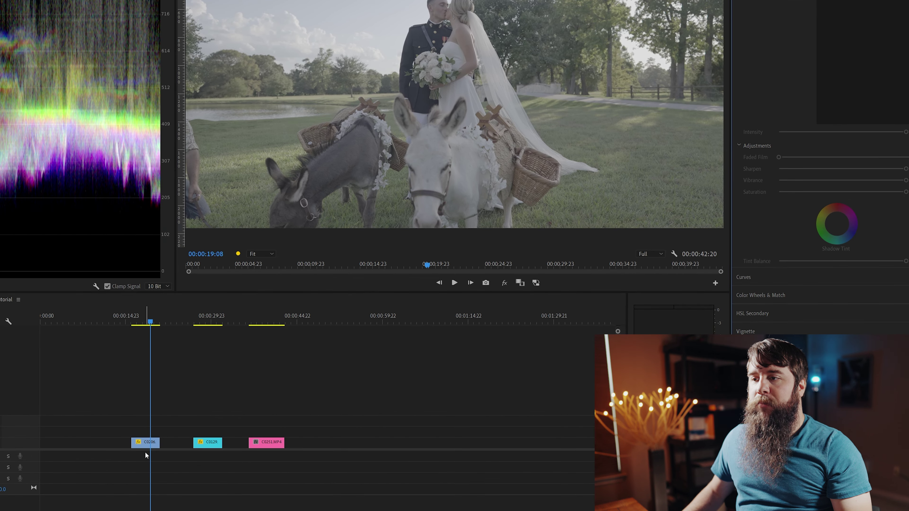
click(157, 443)
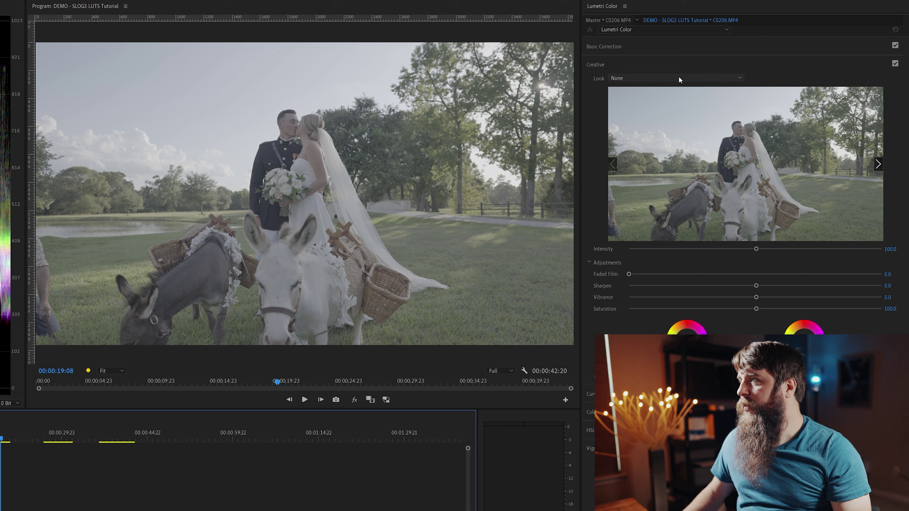
click(739, 78)
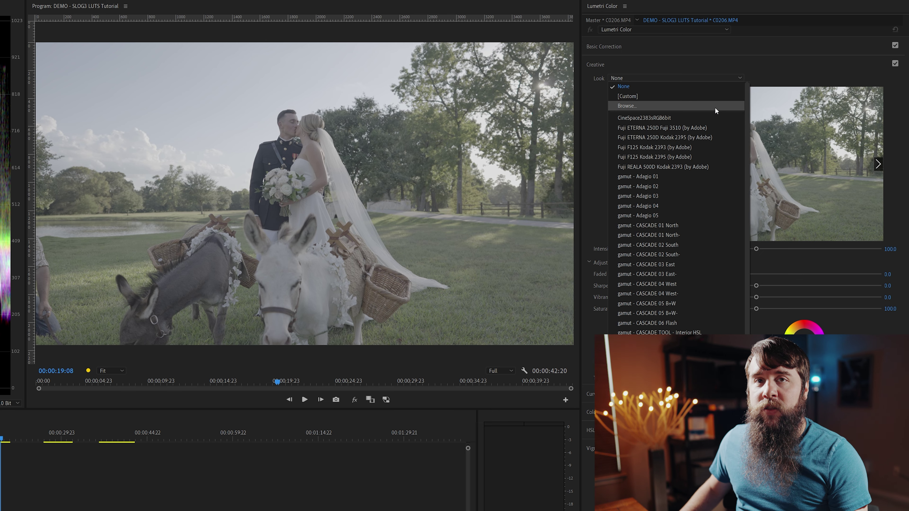
scroll(714, 107, down, 15)
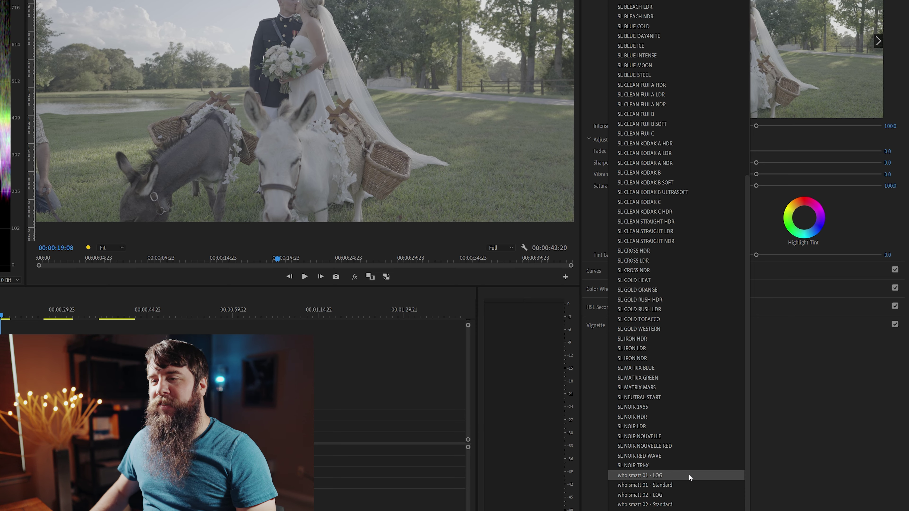
click(688, 474)
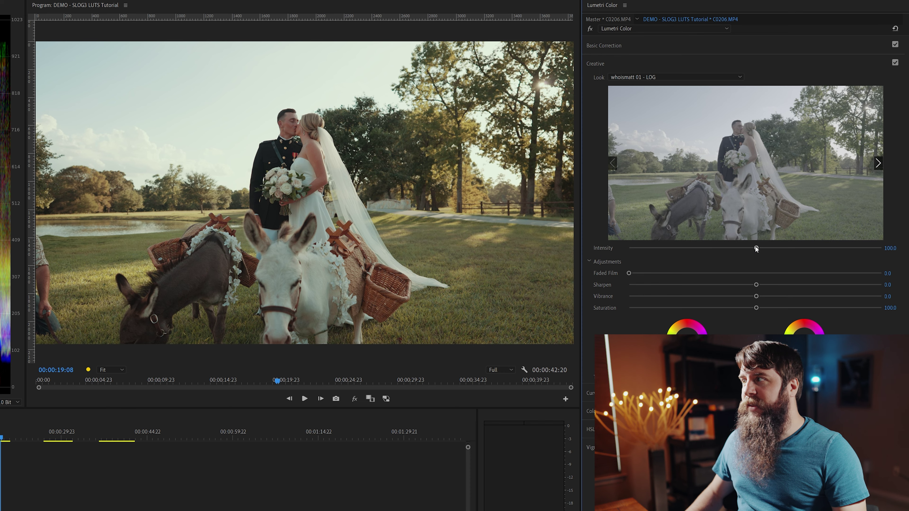
- Compare the look by dragging Creative Intensity, then reset it to 100
drag(755, 247, 890, 246)
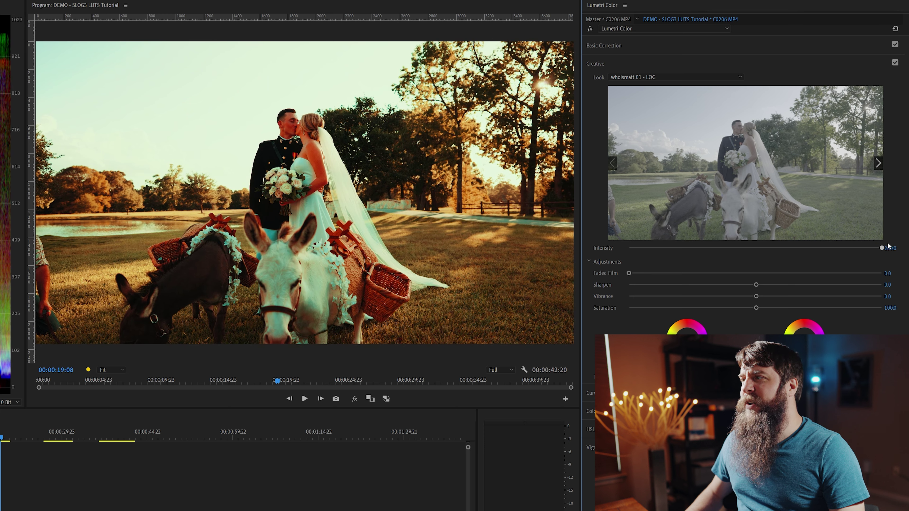
double_click(881, 248)
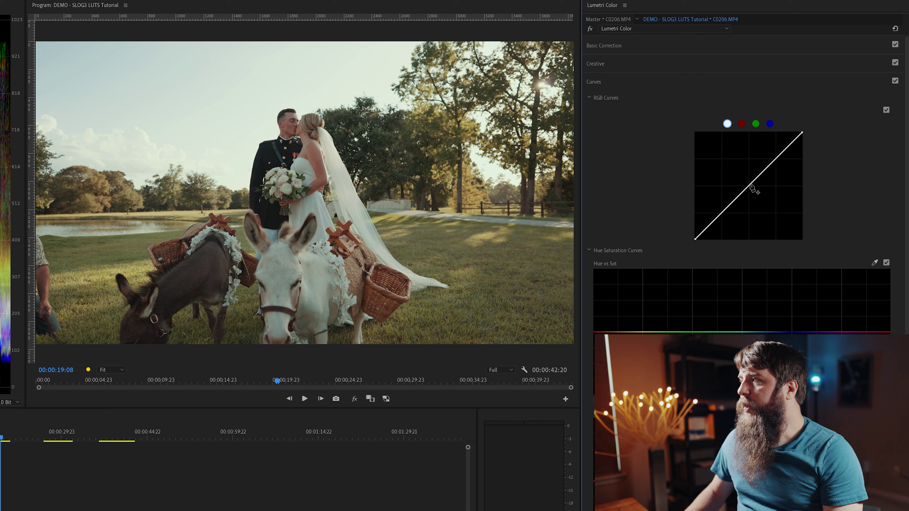
- Add a two-point RGB S-curve with raised midtones and deeper shadows, then show Color Wheels & Match
click(749, 186)
drag(749, 187, 746, 178)
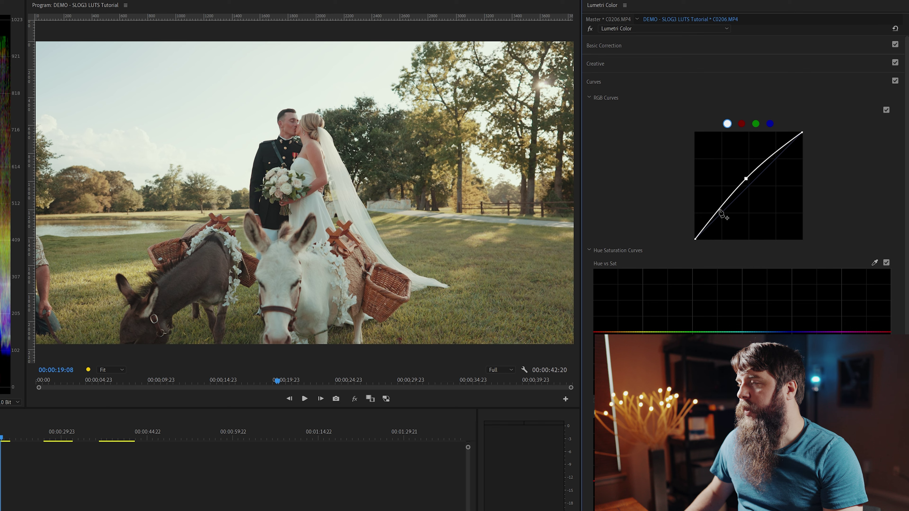
drag(720, 211, 719, 214)
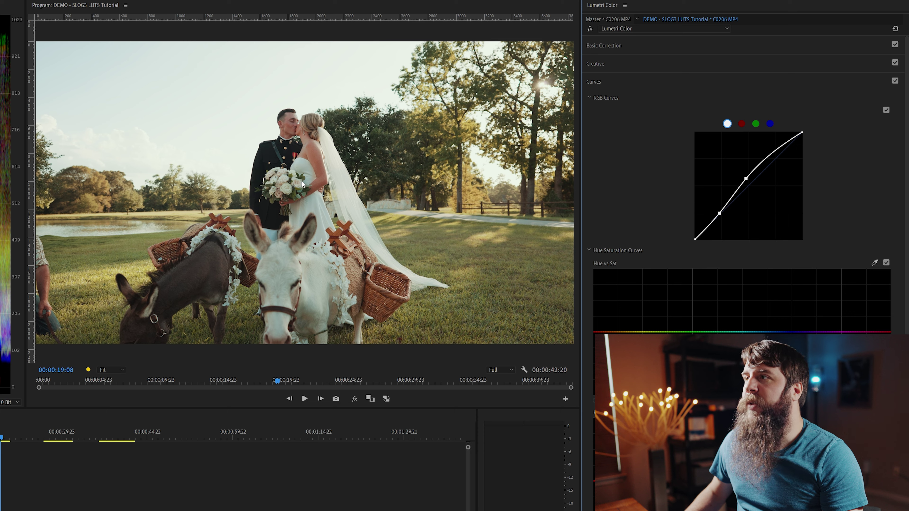
click(608, 82)
click(626, 100)
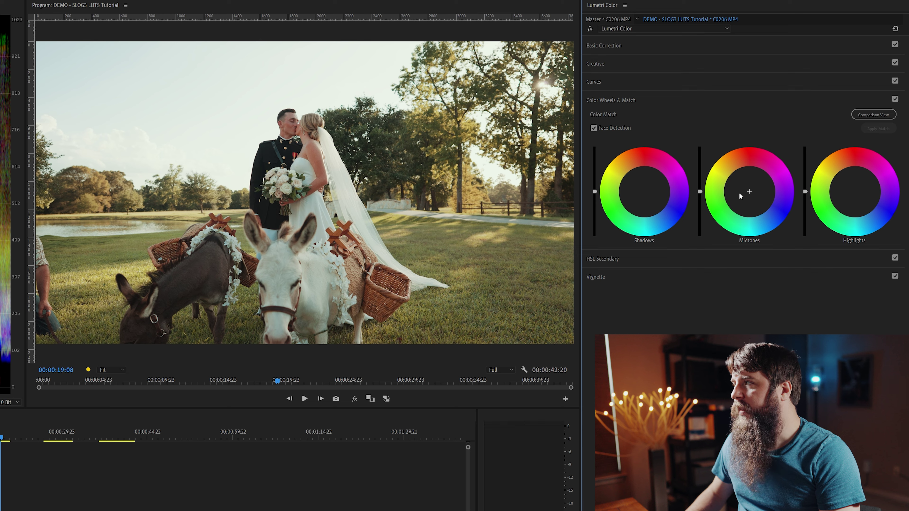
- Nudge C0206's midtone and highlight wheels slightly, then jump to groom clip C0129 at 00:00:31:13
drag(749, 190, 750, 192)
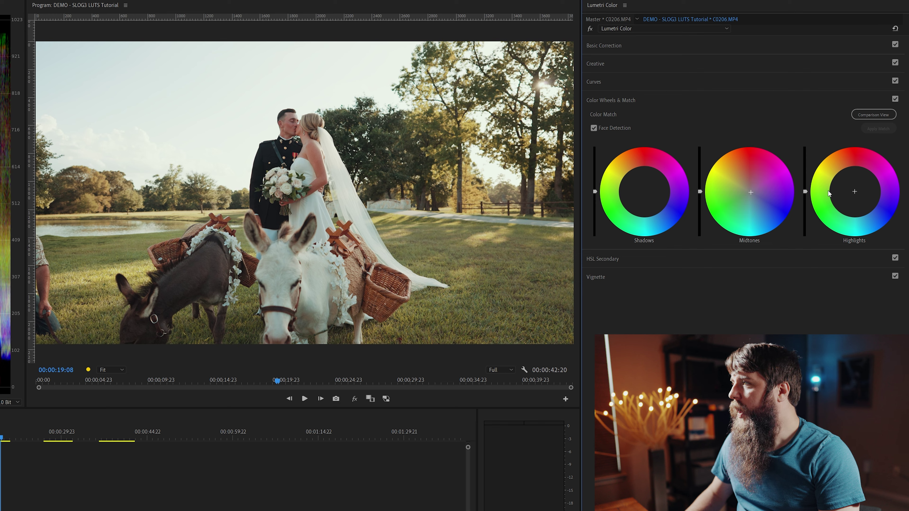
drag(855, 194, 852, 187)
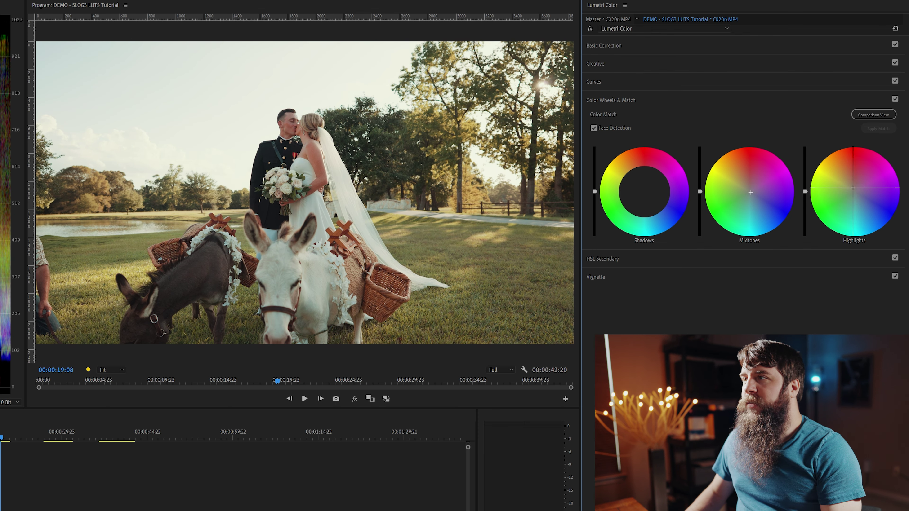
drag(852, 188, 852, 188)
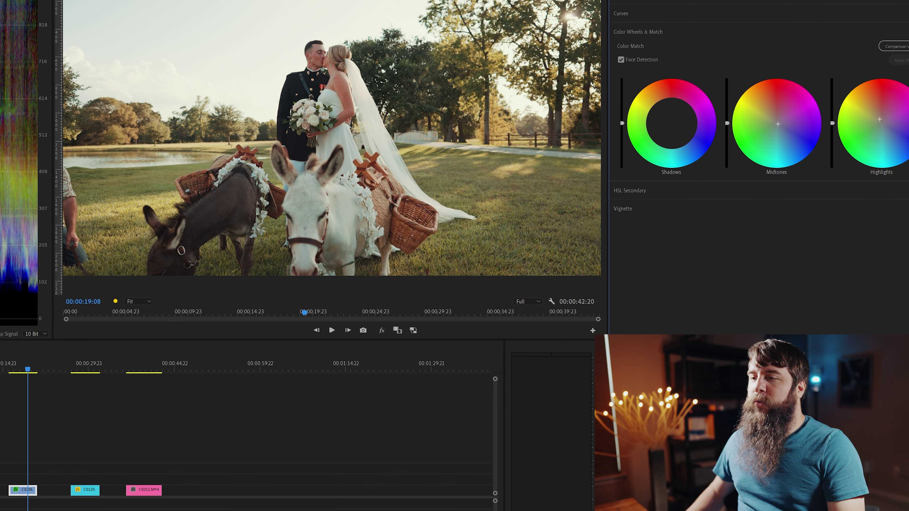
click(99, 372)
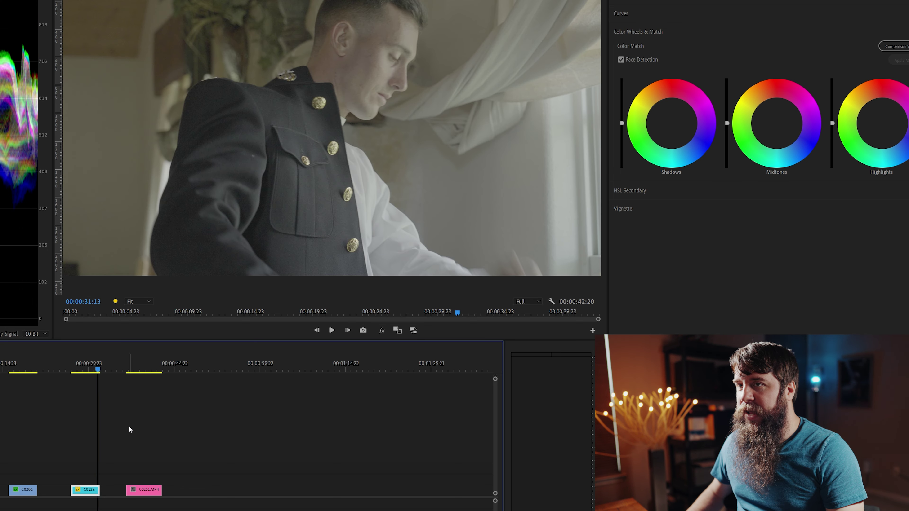
- Copy C0206's Lumetri Color effect from Effect Controls and select groom clip C0129 to receive it
click(20, 491)
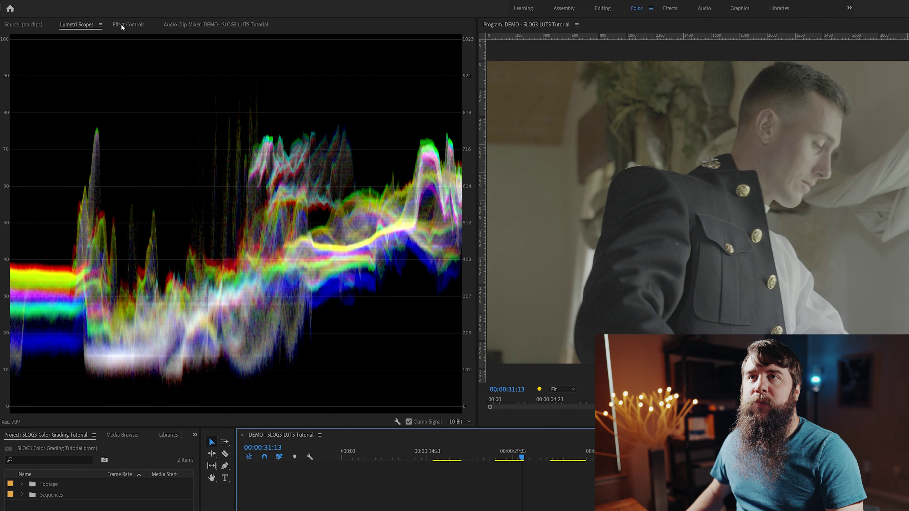
click(122, 25)
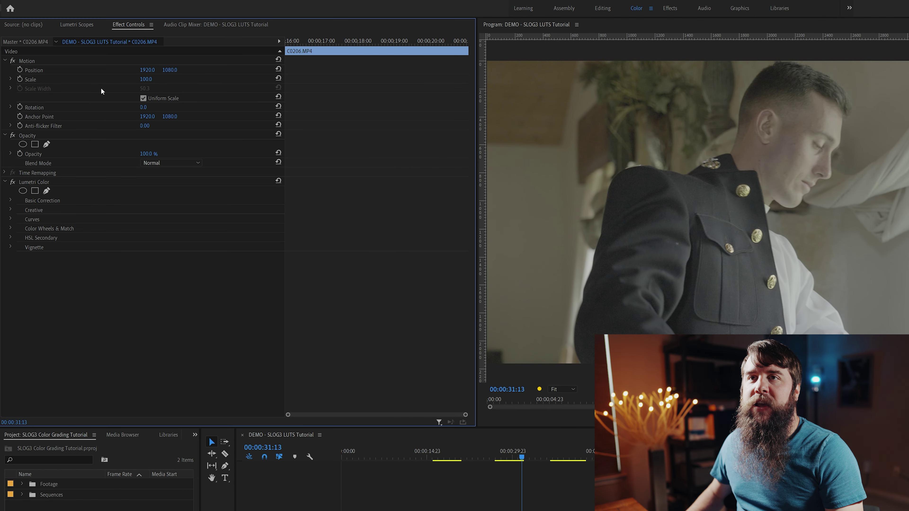
click(36, 182)
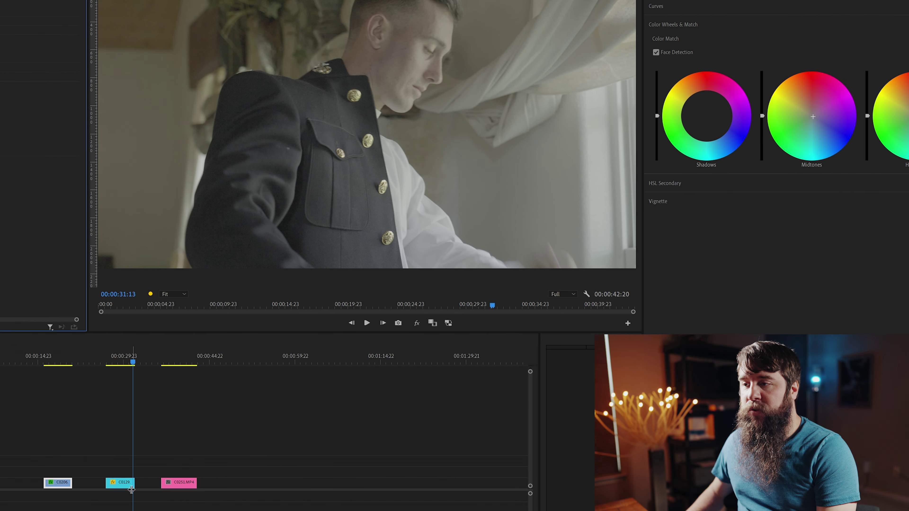
click(127, 487)
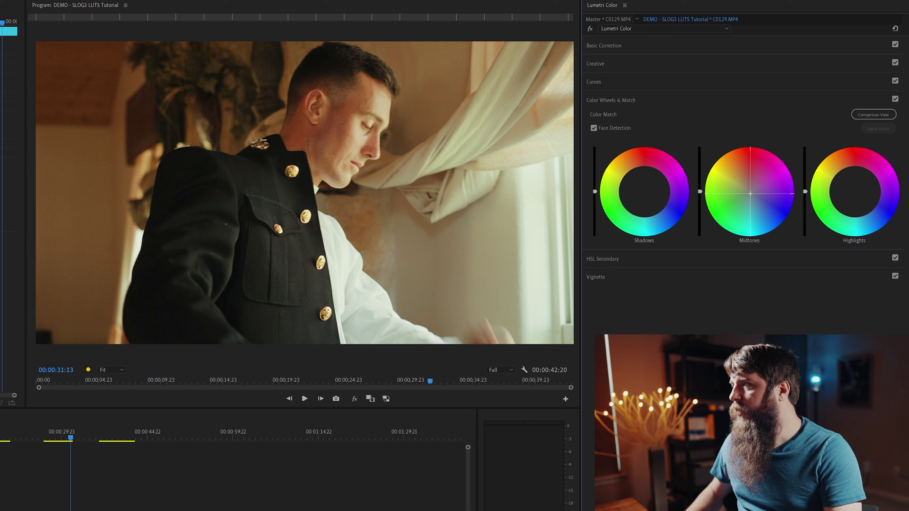
- Shift C0129's Midtones and Highlights wheel pucks slightly down-right
drag(750, 194, 753, 197)
drag(854, 191, 856, 194)
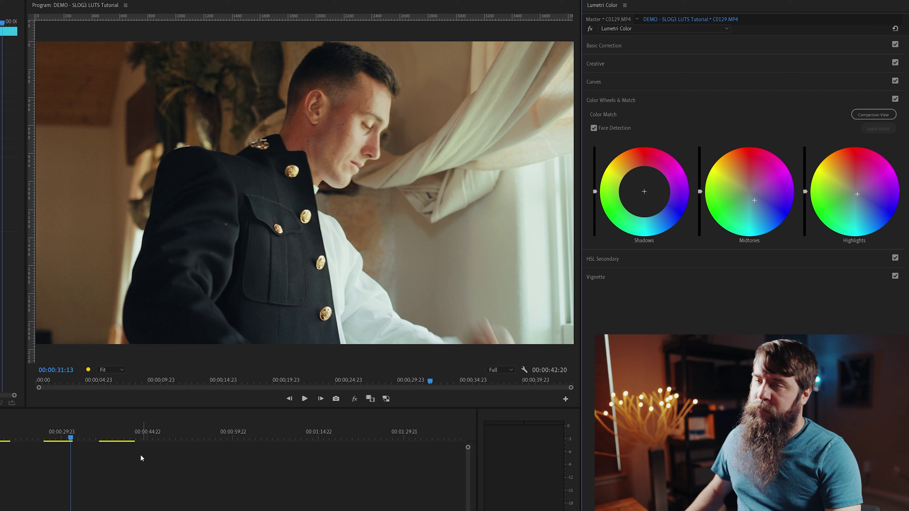
- Compare C0206 and C0129, then select the groom clip's Lumetri Color effect to copy for C0251
click(1, 435)
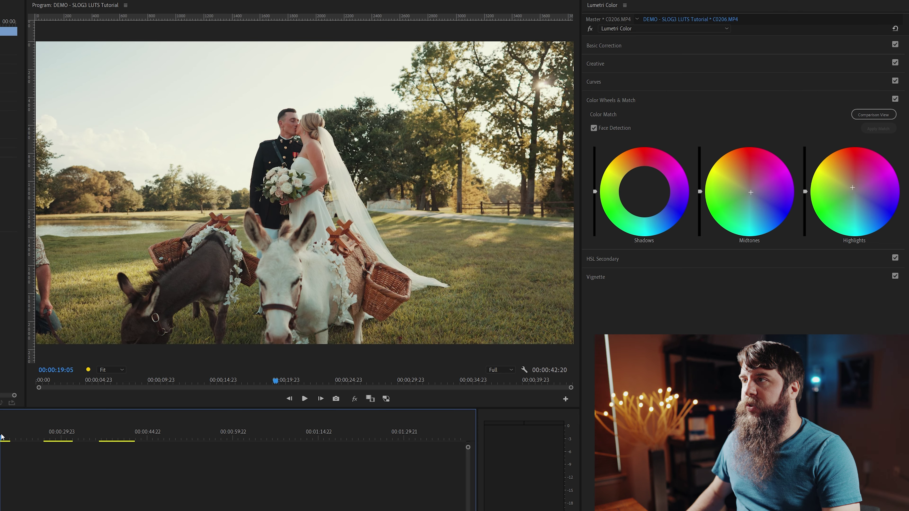
click(70, 439)
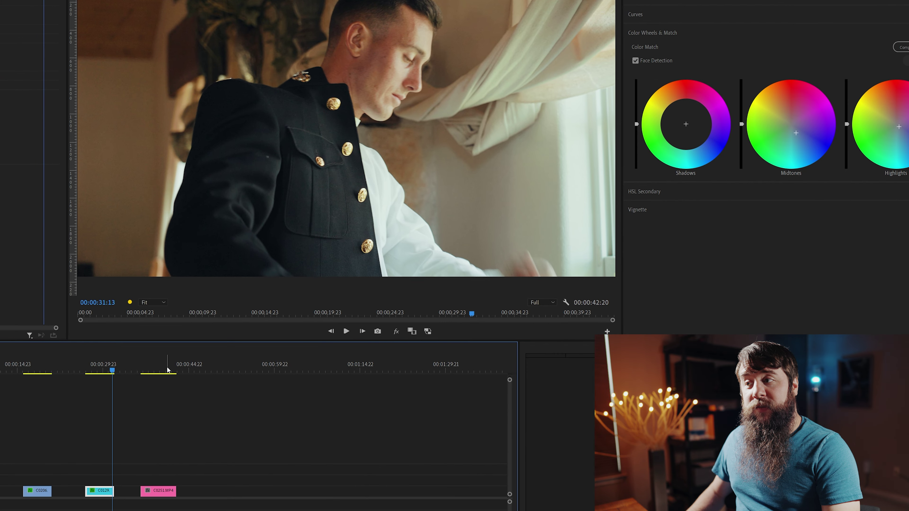
click(167, 370)
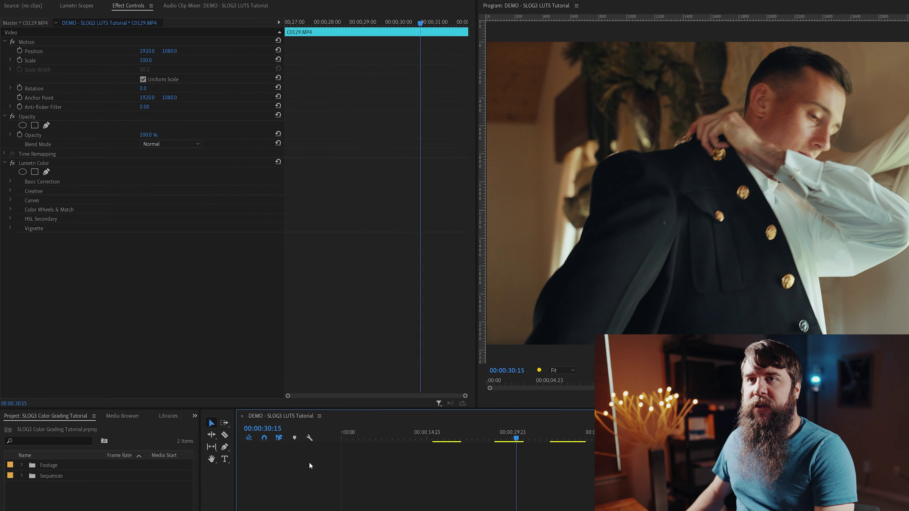
click(66, 165)
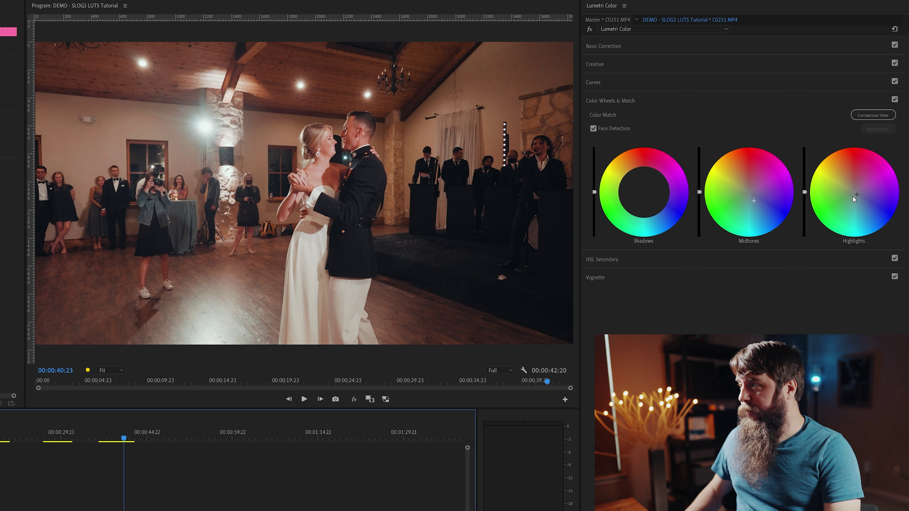
- Nudge C0251's Highlights wheel, then set white balance Temperature to -3.5 and Tint to -6.0
drag(852, 196, 858, 199)
drag(858, 199, 858, 199)
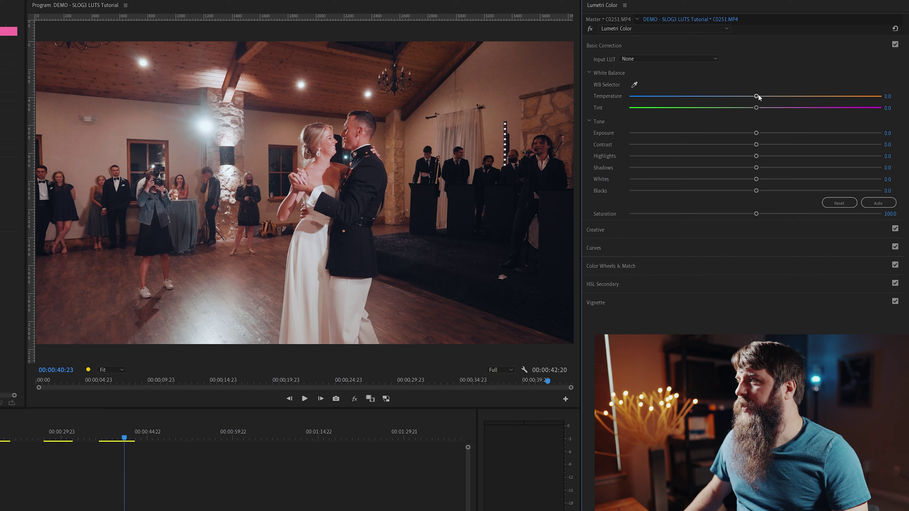
drag(759, 97, 751, 98)
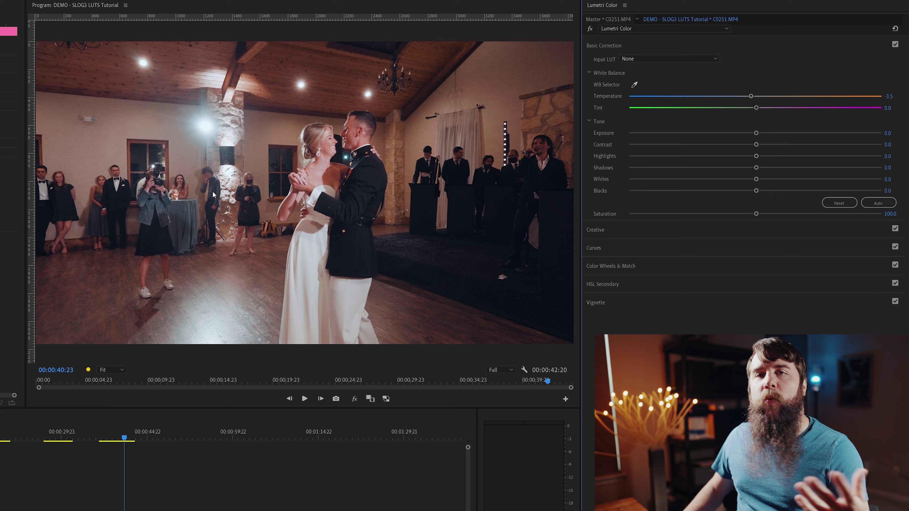
click(69, 438)
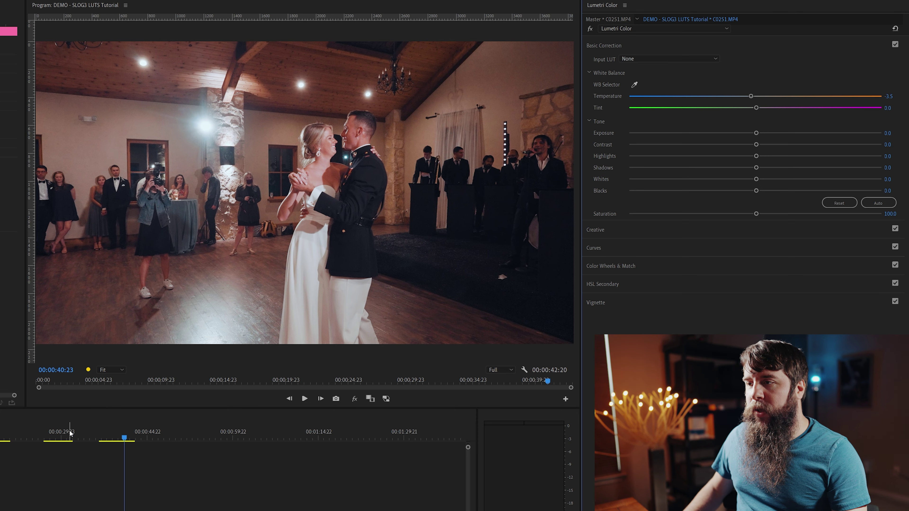
key(Up)
key(Down)
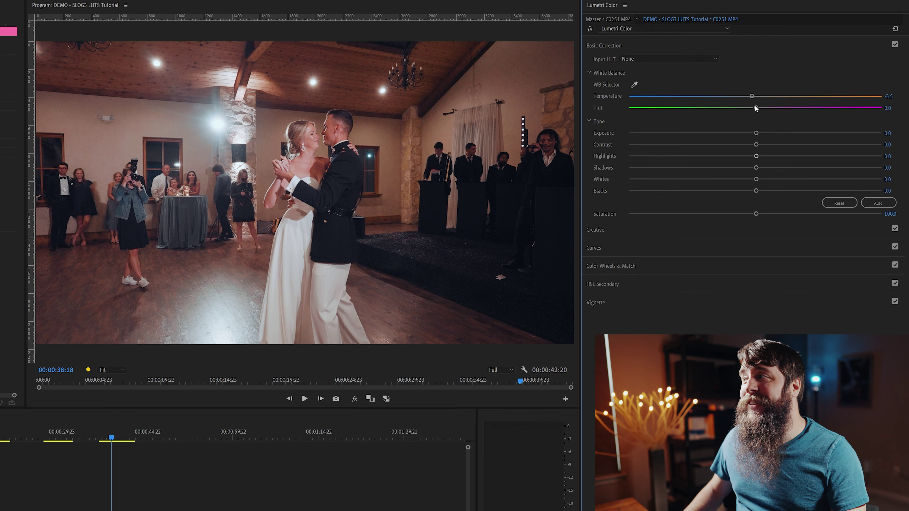
mouse_move(753, 107)
mouse_down()
mouse_move(803, 108)
mouse_move(754, 107)
mouse_up()
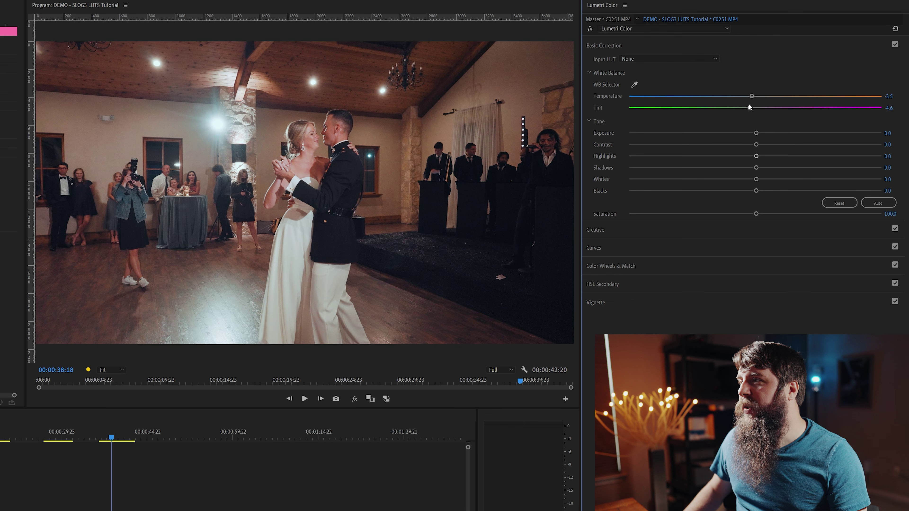